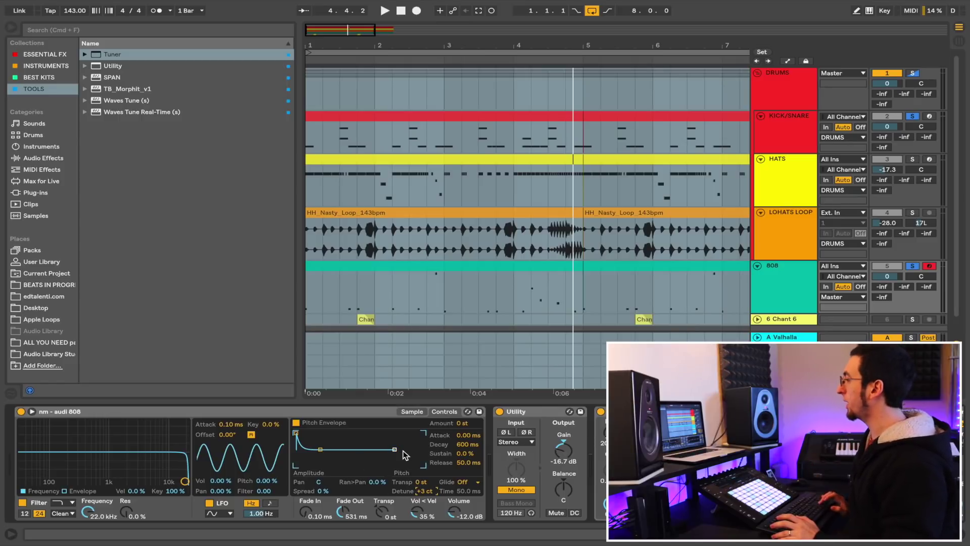
# Examine the 808 track's tuning in the Tuner and the notes of its MIDI clip, then close the clip view.
pyautogui.hscroll(10, 407, 450)
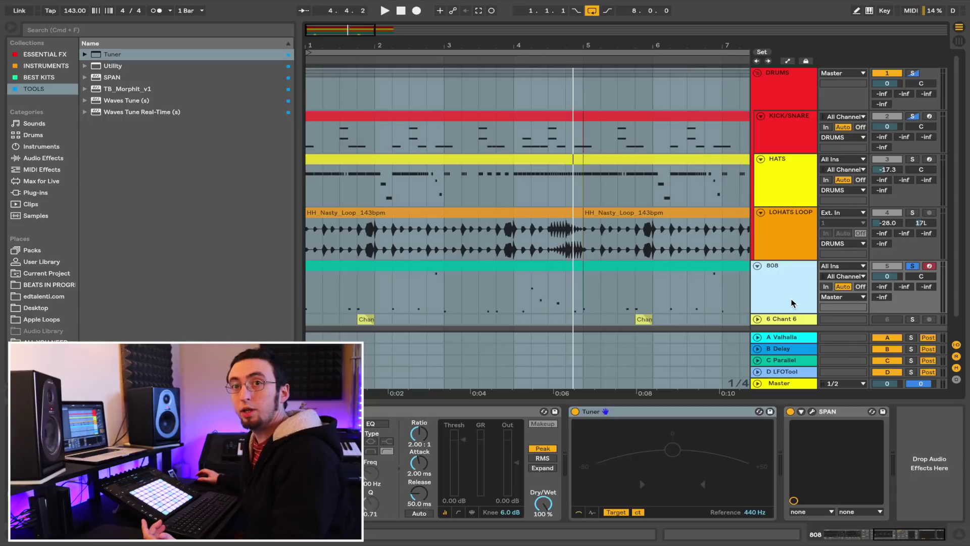
pyautogui.press('space')
pyautogui.doubleClick(451, 273)
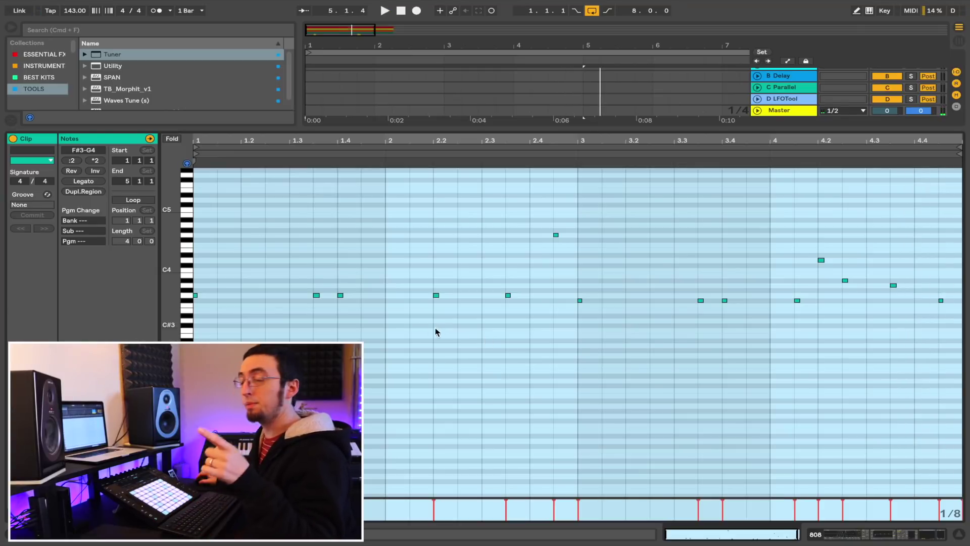
pyautogui.press('space')
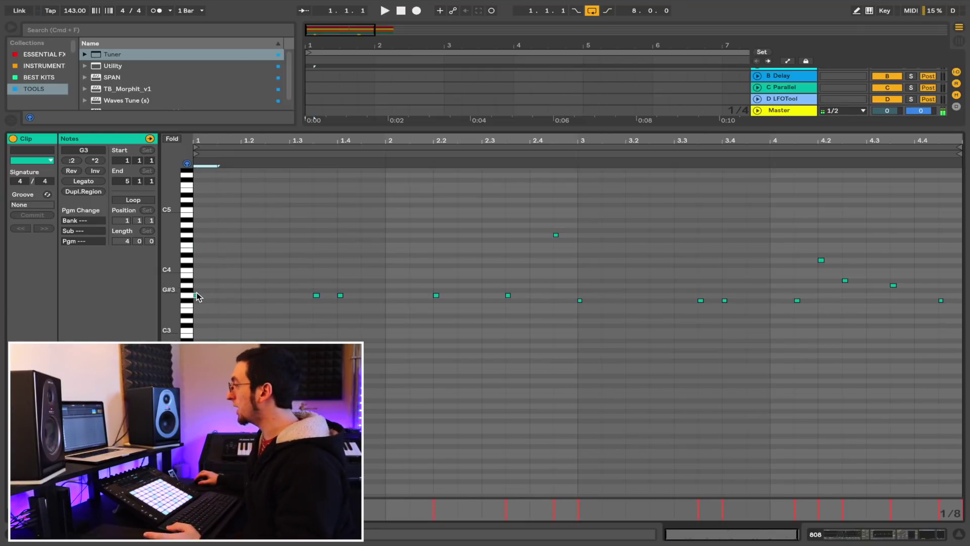
pyautogui.click(959, 533)
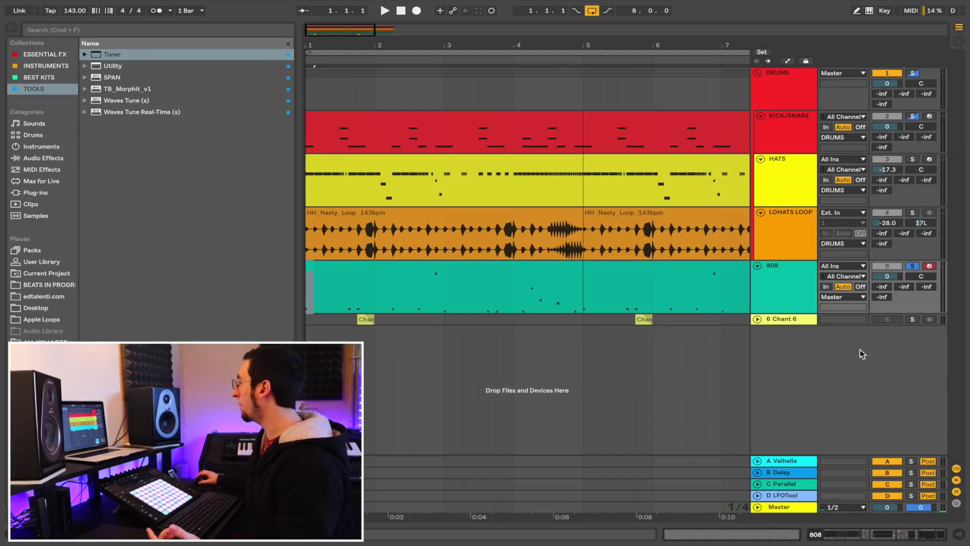
# Examine the kick's pitch in the KICK/SNARE track's Tuner, with the sample transposed down by 24 and by 12 semitones.
pyautogui.doubleClick(781, 125)
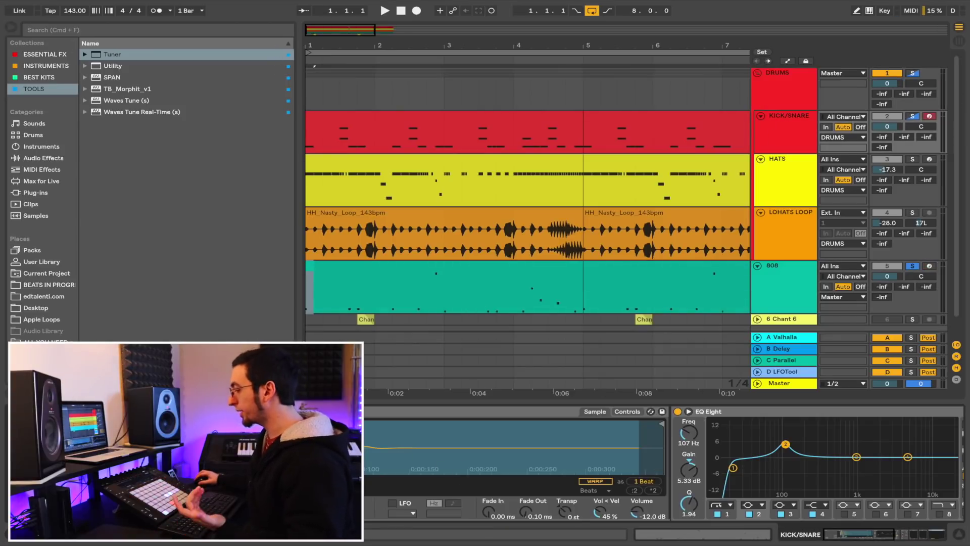
pyautogui.click(770, 129)
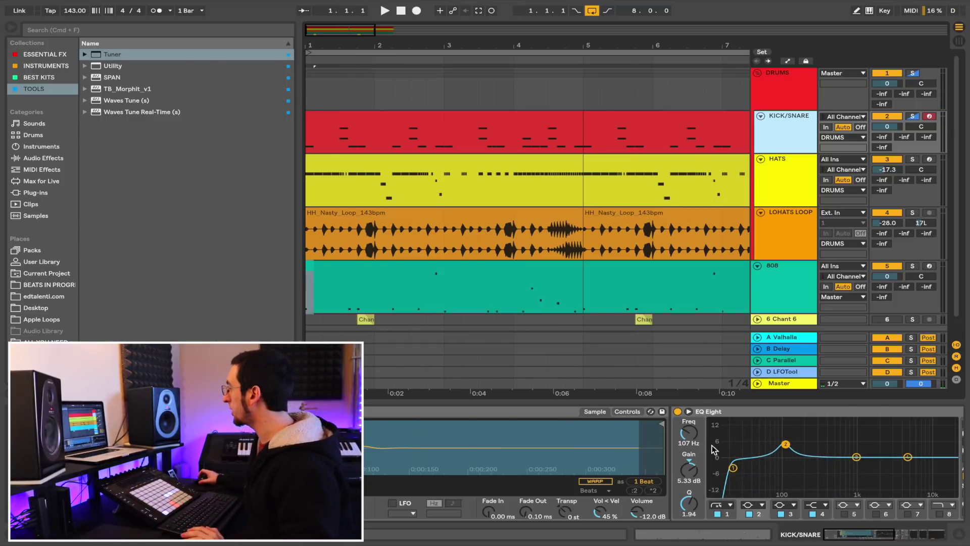
pyautogui.hscroll(10, 744, 444)
pyautogui.click(744, 445)
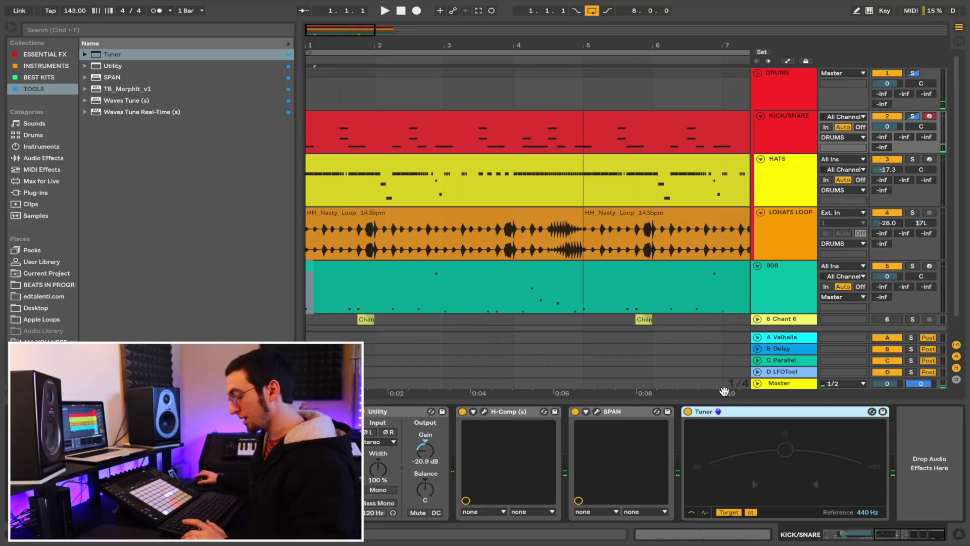
pyautogui.hscroll(-10, 732, 447)
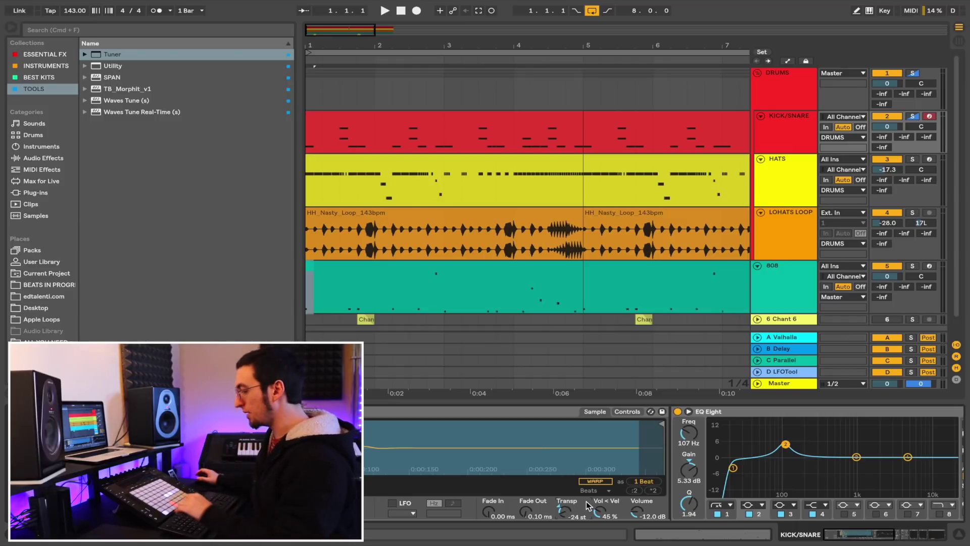
pyautogui.hscroll(10, 555, 509)
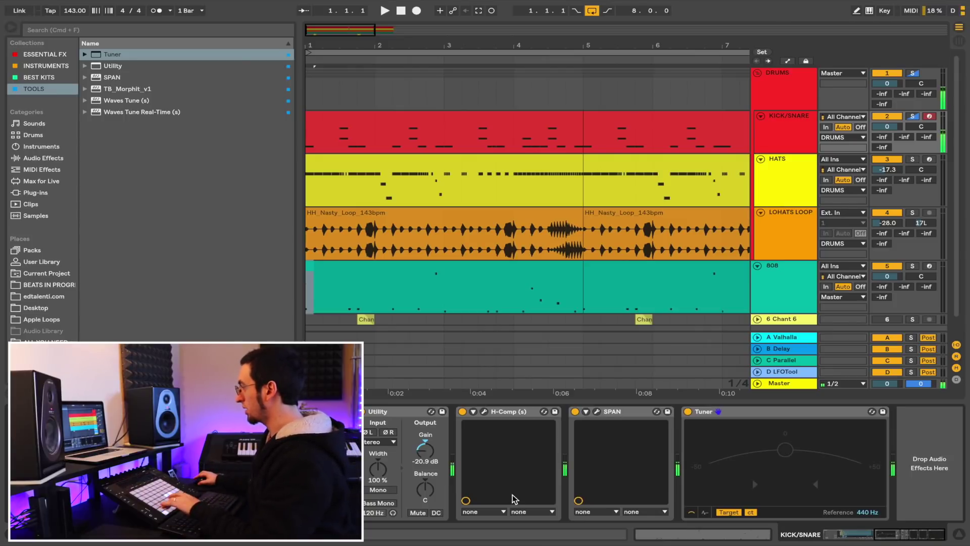
pyautogui.hscroll(-10, 515, 492)
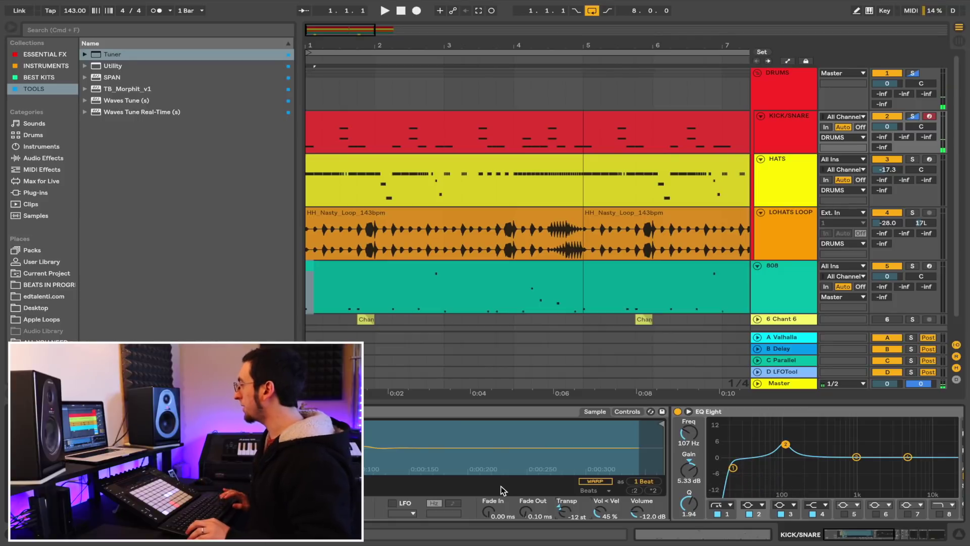
pyautogui.hscroll(10, 449, 486)
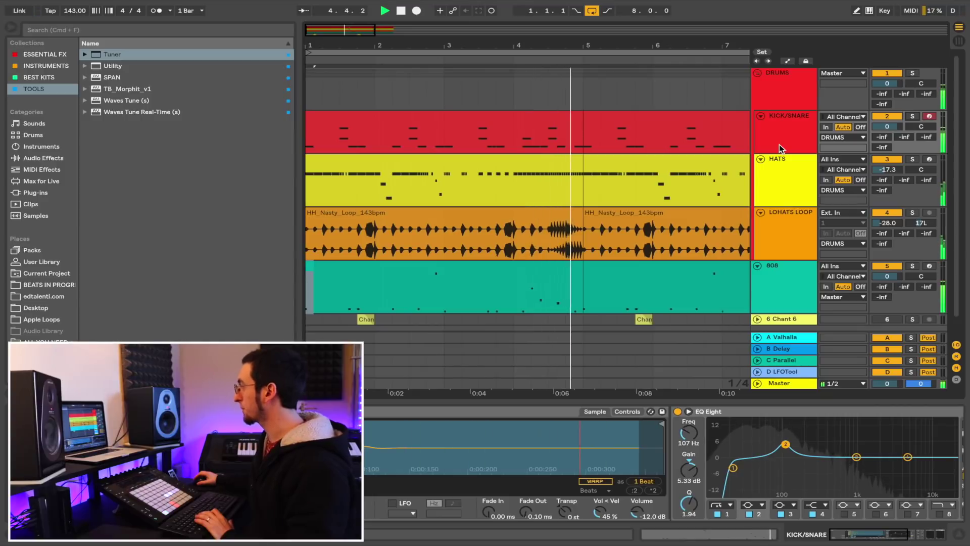
# Stop playback, set the 808 track's volume to -1.0 dB and play the beat back.
pyautogui.press('space')
pyautogui.scroll(-1, 783, 152)
pyautogui.click(811, 269)
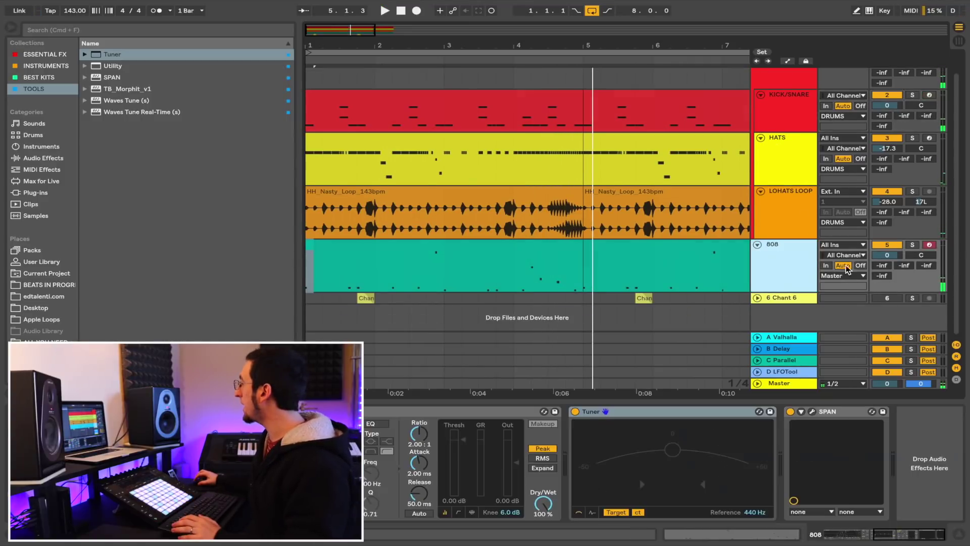
pyautogui.moveTo(889, 256); pyautogui.dragTo(890, 259)
pyautogui.press('space')
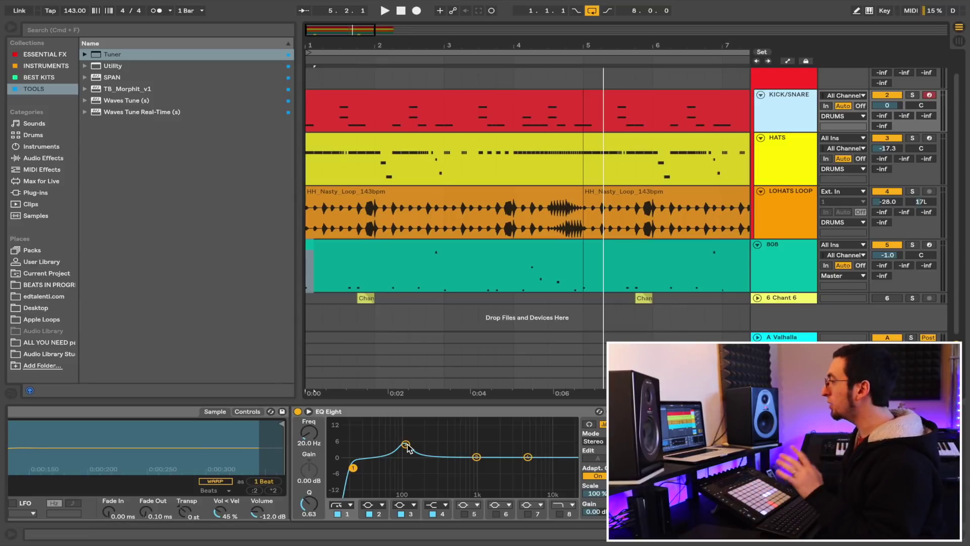
# Compare the kick's sound with EQ Eight's low-end boost bypassed and with it switched back on.
pyautogui.click(405, 445)
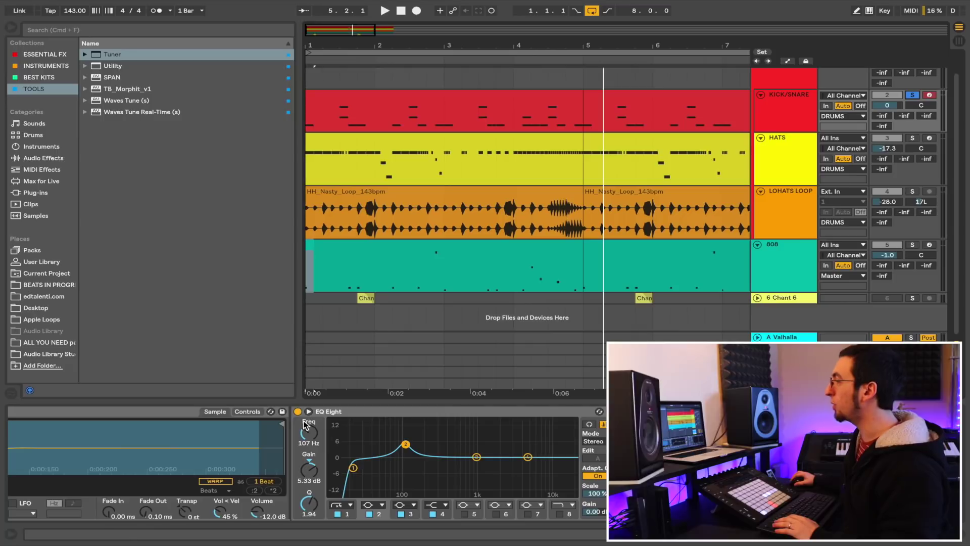
pyautogui.click(297, 412)
pyautogui.press('space')
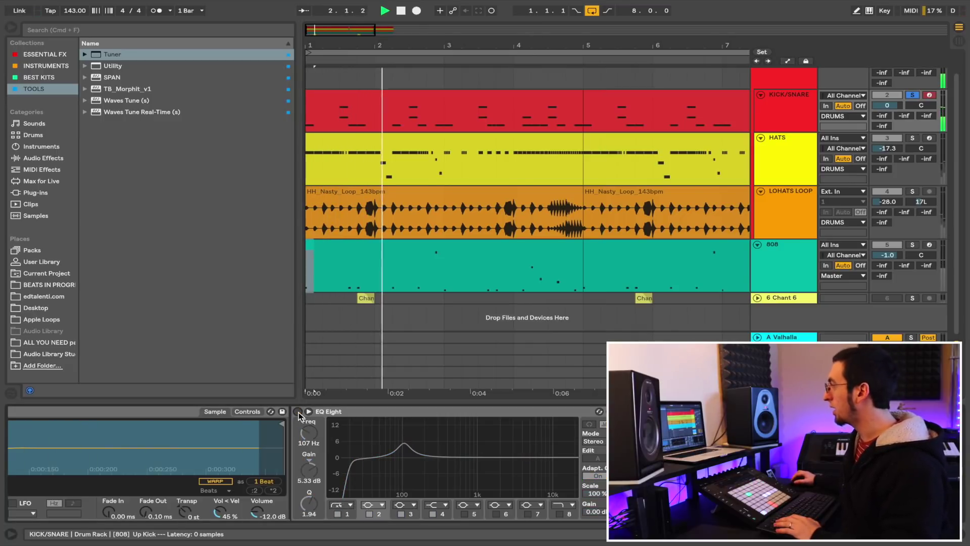
pyautogui.press('space')
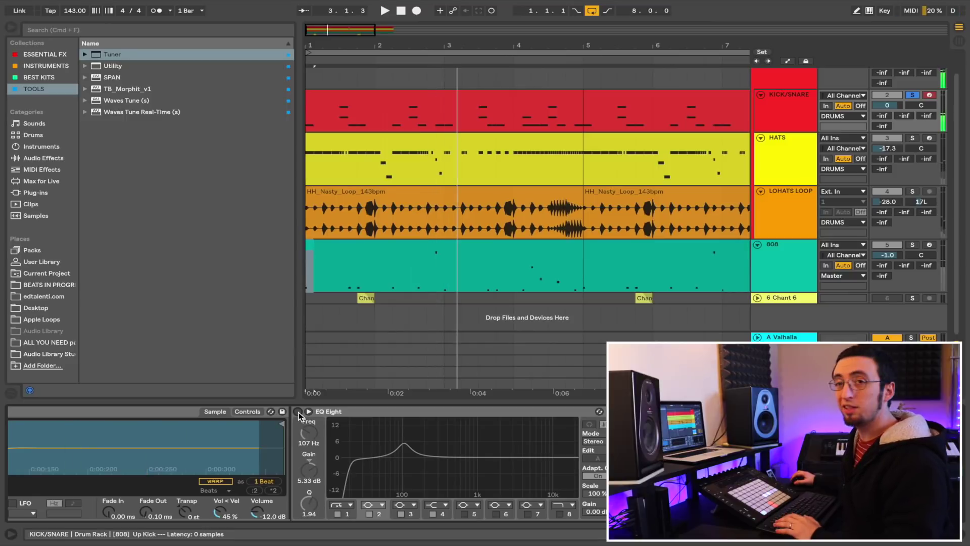
pyautogui.click(298, 412)
pyautogui.press('space')
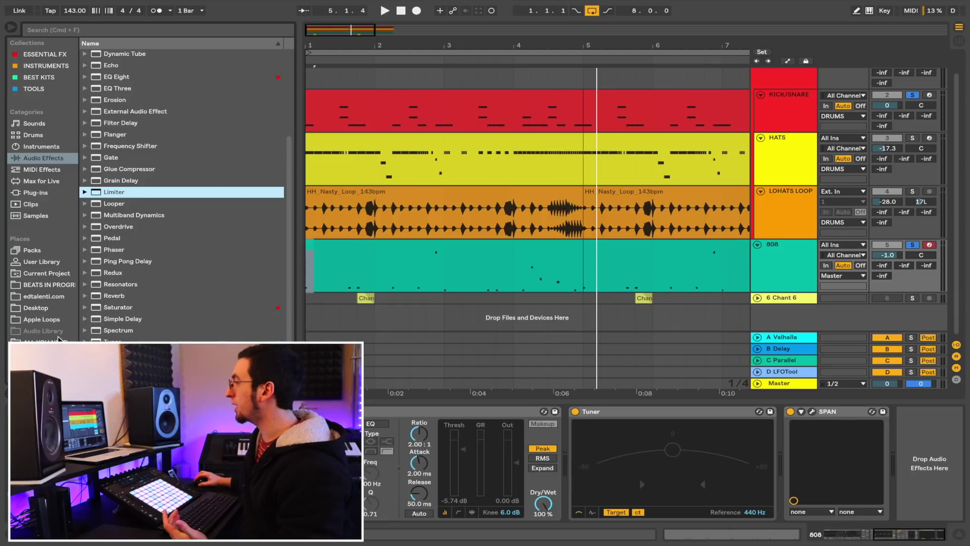
# Add a Saturator directly before the Tuner in the 808 track's device chain.
pyautogui.click(111, 308)
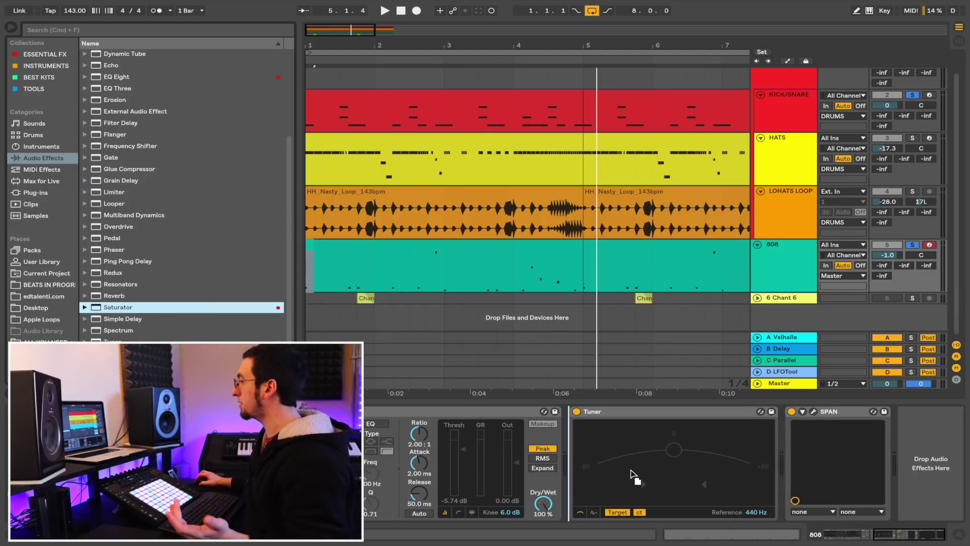
pyautogui.moveTo(617, 472); pyautogui.dragTo(617, 460)
pyautogui.hscroll(5, 581, 441)
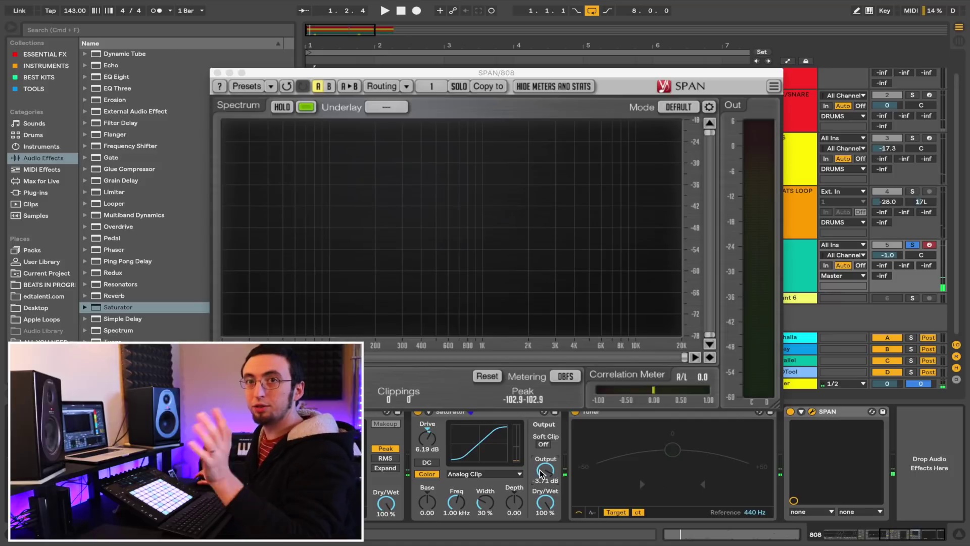
# During playback, set the Saturator's output to -4.00 dB, drive to 16.0 dB and base to 10.3.
pyautogui.moveTo(540, 473); pyautogui.dragTo(540, 475)
pyautogui.press('space')
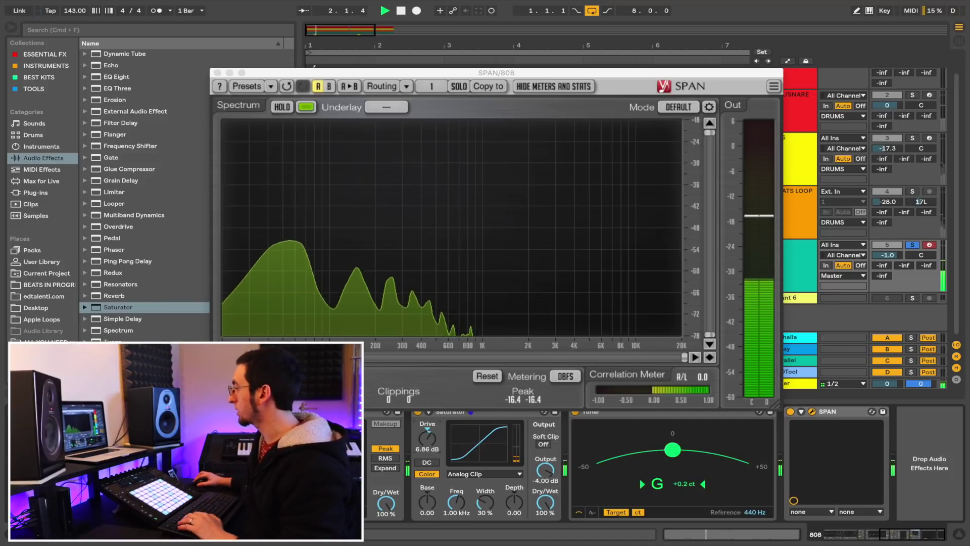
pyautogui.moveTo(426, 439); pyautogui.dragTo(426, 417)
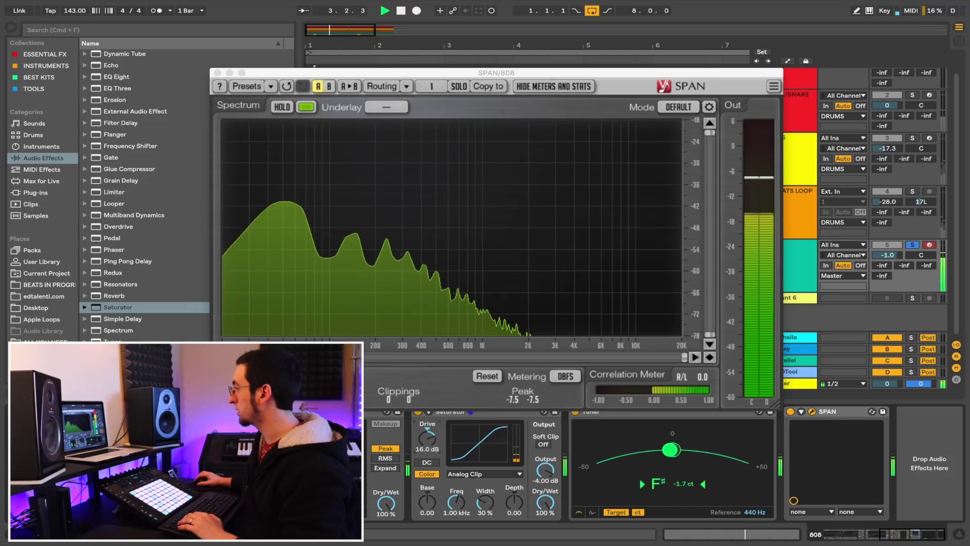
pyautogui.moveTo(427, 501)
pyautogui.mouseDown()
pyautogui.moveTo(427, 489)
pyautogui.moveTo(427, 503)
pyautogui.mouseUp()
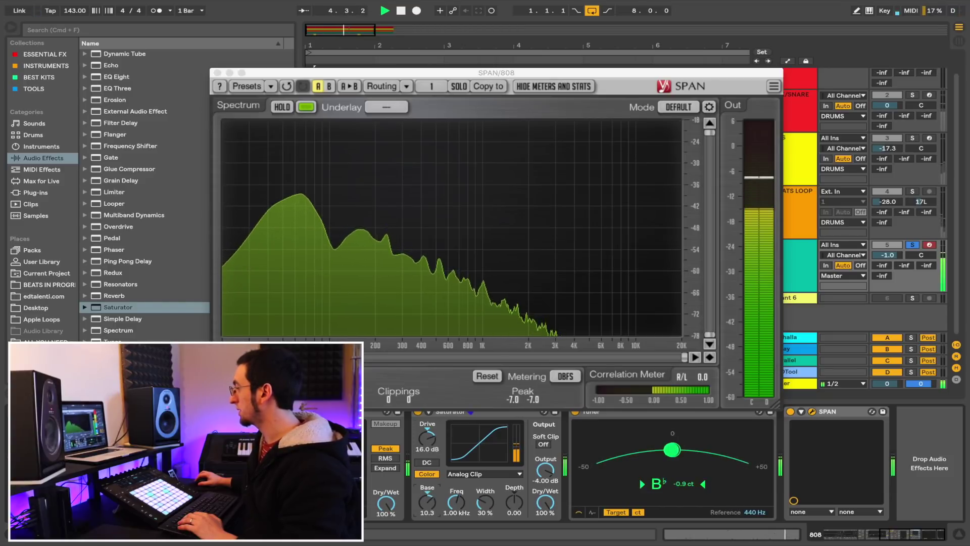
pyautogui.moveTo(545, 470); pyautogui.dragTo(546, 472)
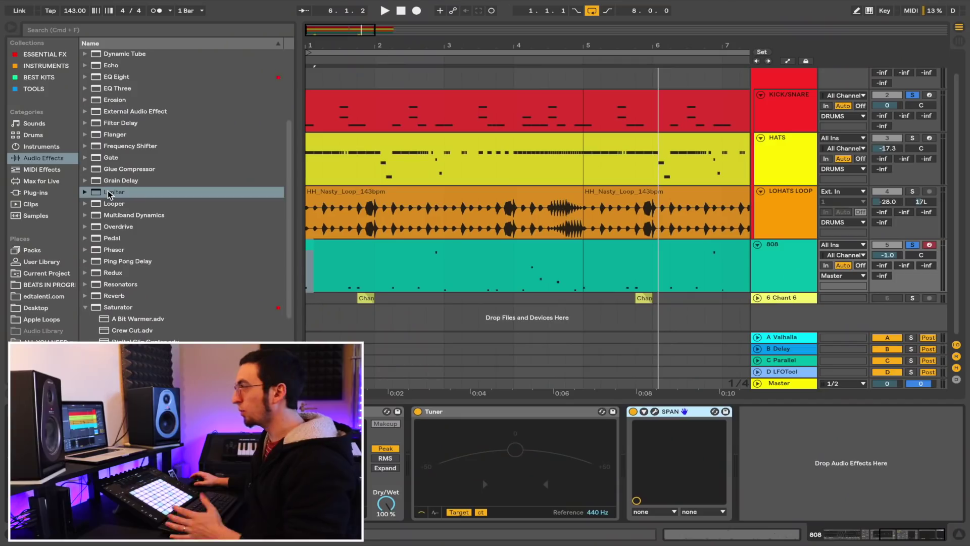
# Insert a Limiter between the Tuner and SPAN on the 808 track and set its ceiling to -1 dB.
pyautogui.click(109, 194)
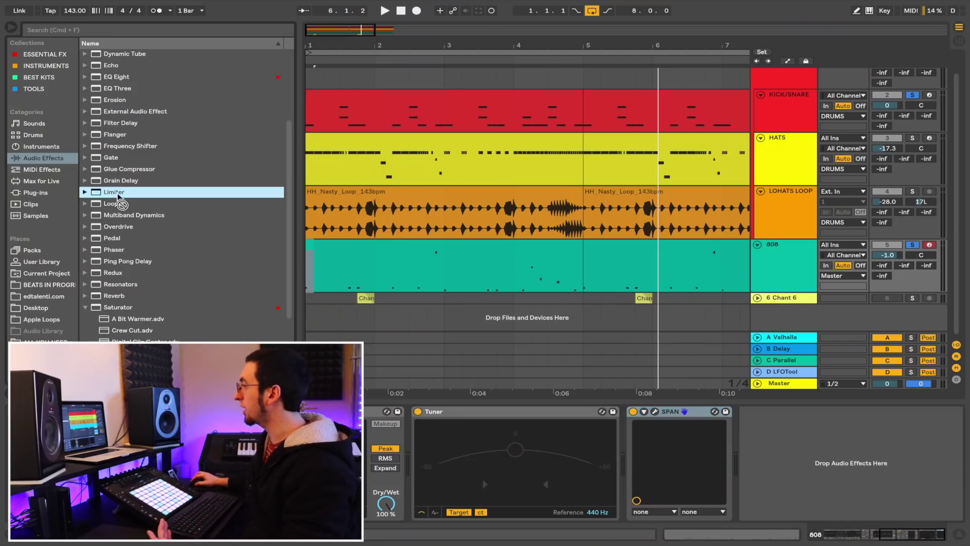
pyautogui.moveTo(618, 437); pyautogui.dragTo(622, 437)
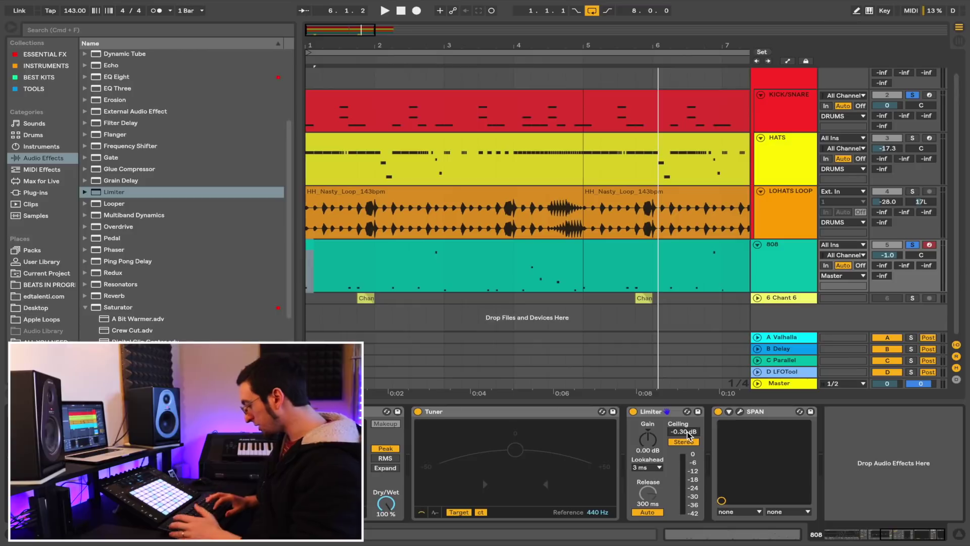
pyautogui.write('-1')
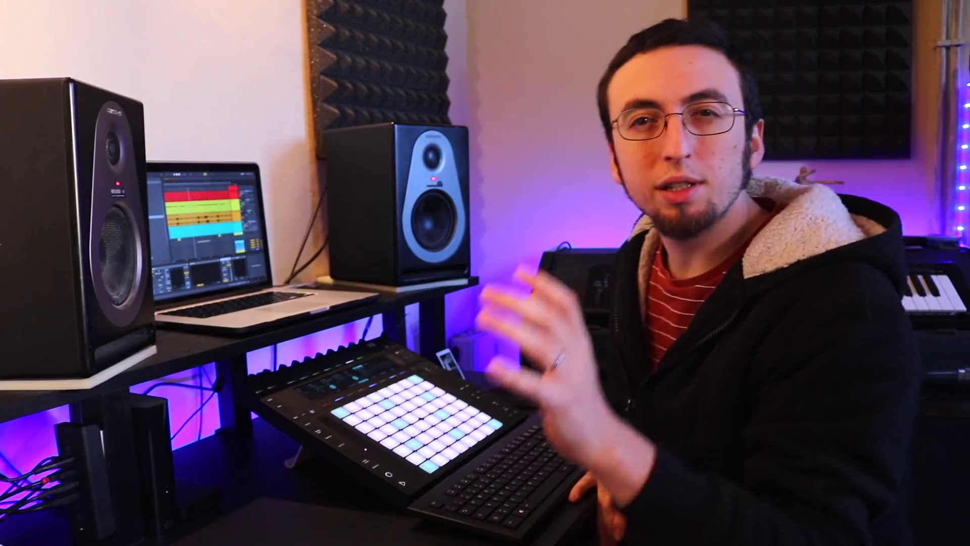